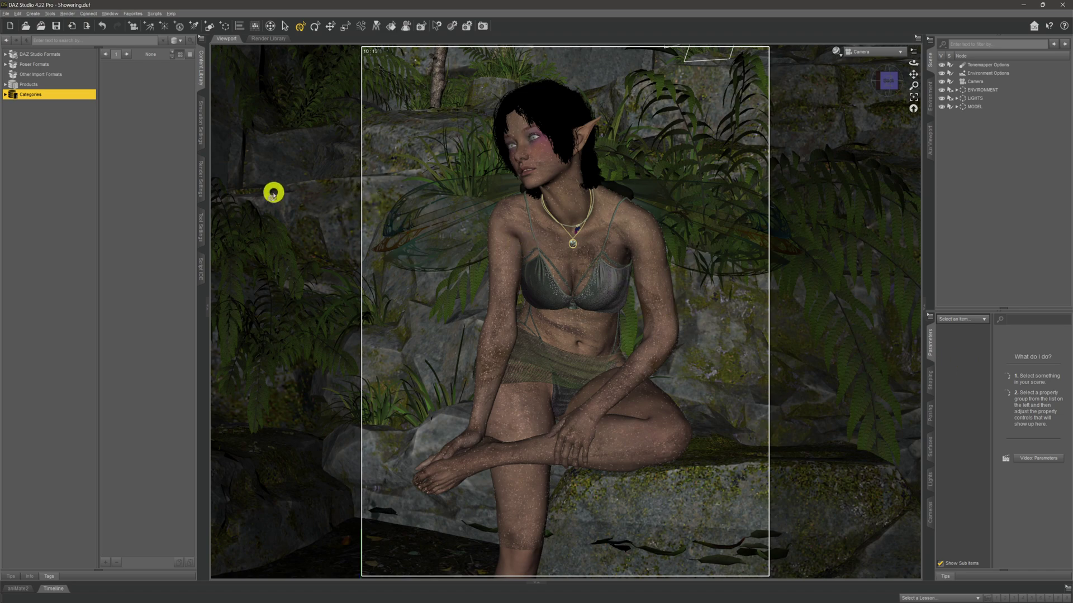
# Step: Display the Environment render settings and switch the viewport's draw style to NVIDIA Iray
pyautogui.click(202, 183)
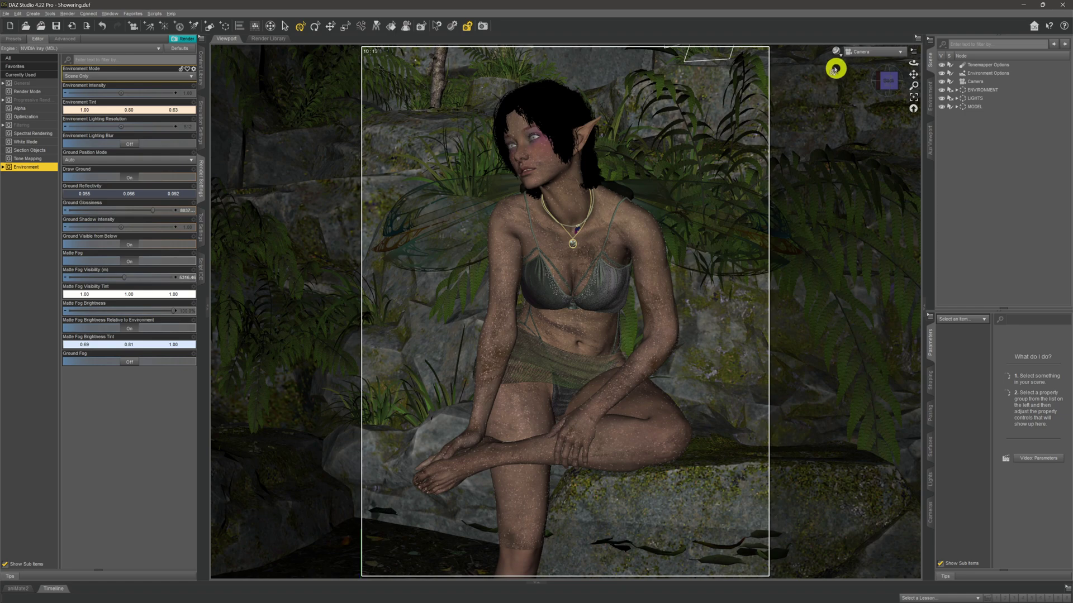
pyautogui.click(835, 51)
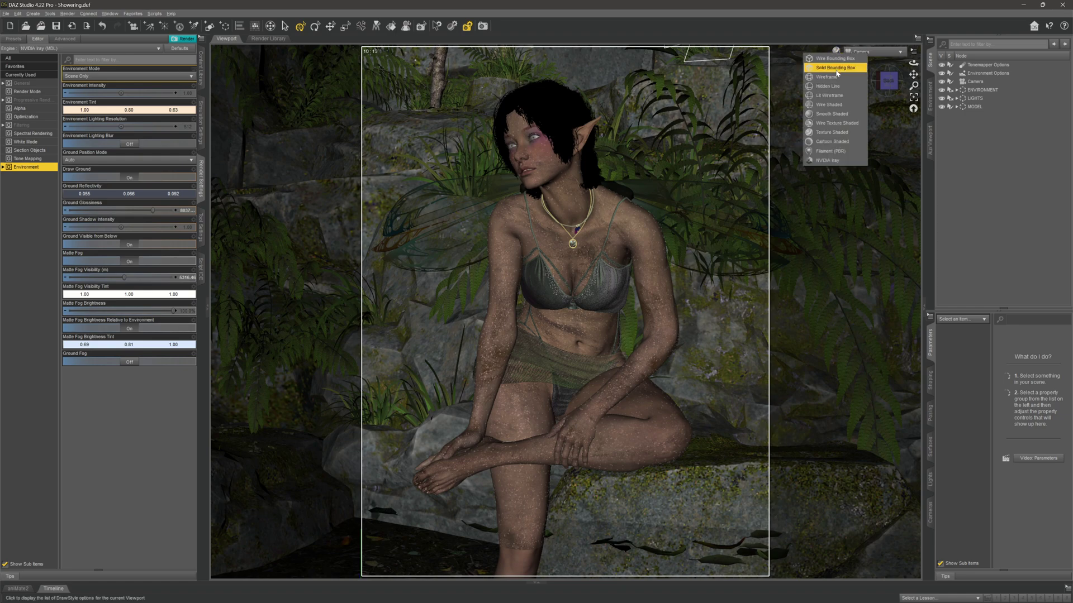
pyautogui.click(841, 159)
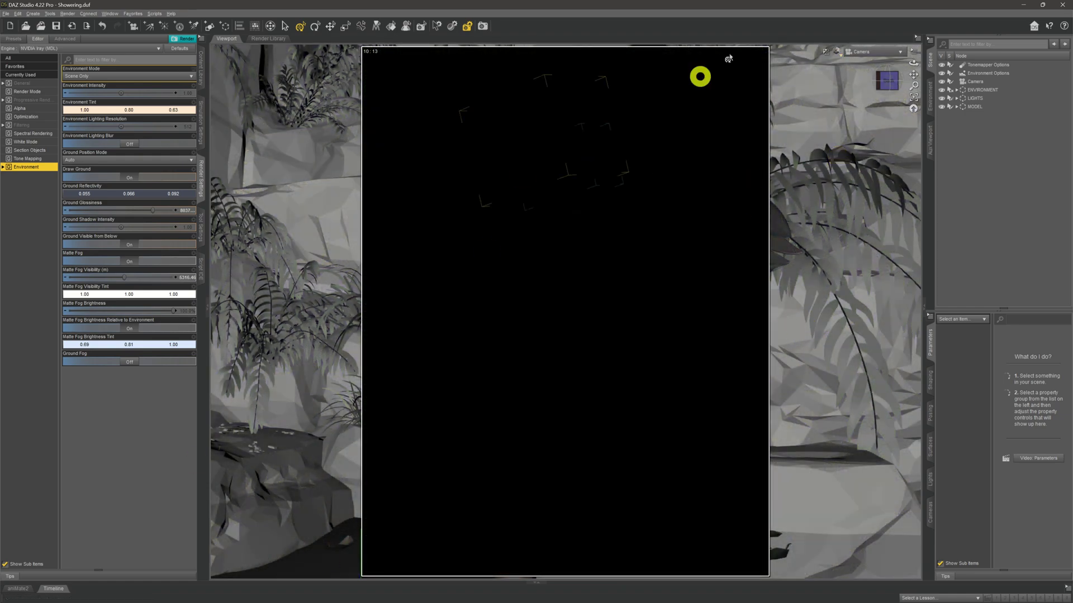
pyautogui.keyDown('alt'); pyautogui.moveTo(591, 269); pyautogui.dragTo(548, 279); pyautogui.keyUp('alt')
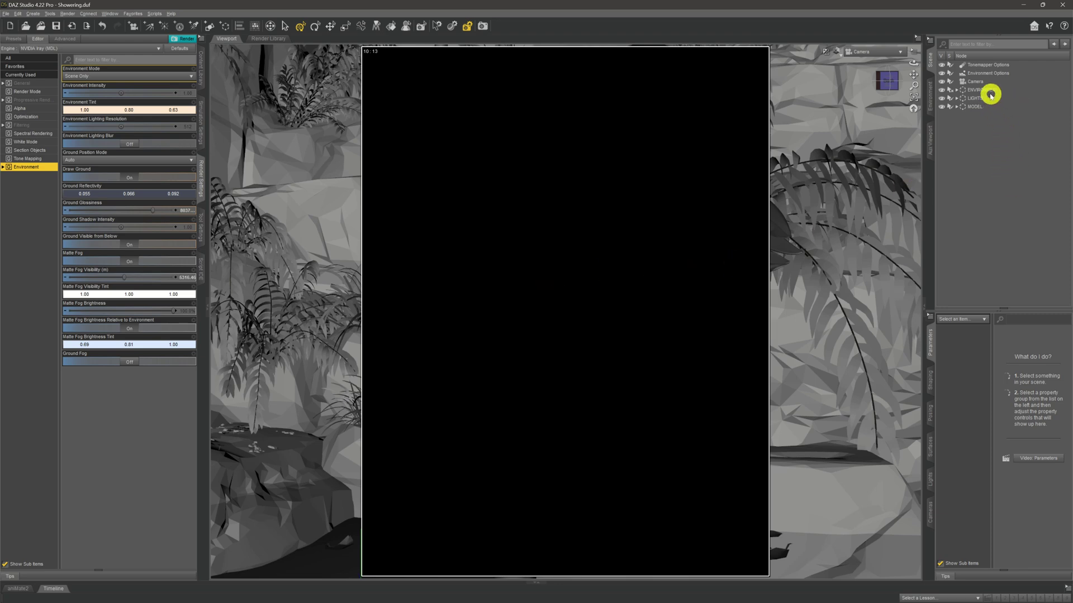
# Step: Expand the LIGHTS group and look through its FILL, RIM and WING lights one by one
pyautogui.click(957, 99)
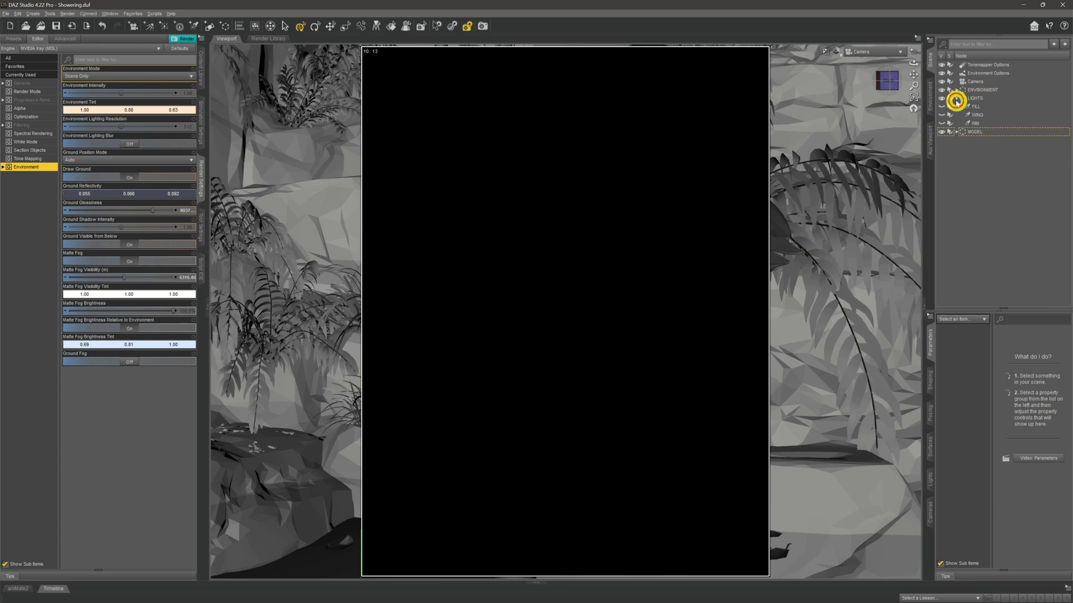
pyautogui.click(999, 99)
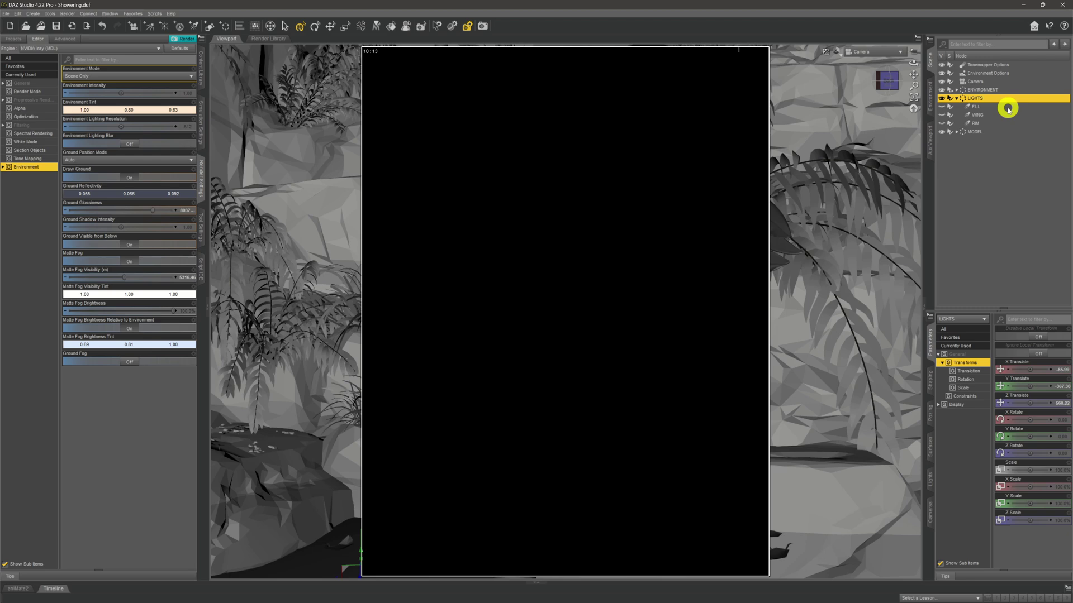
pyautogui.click(1003, 108)
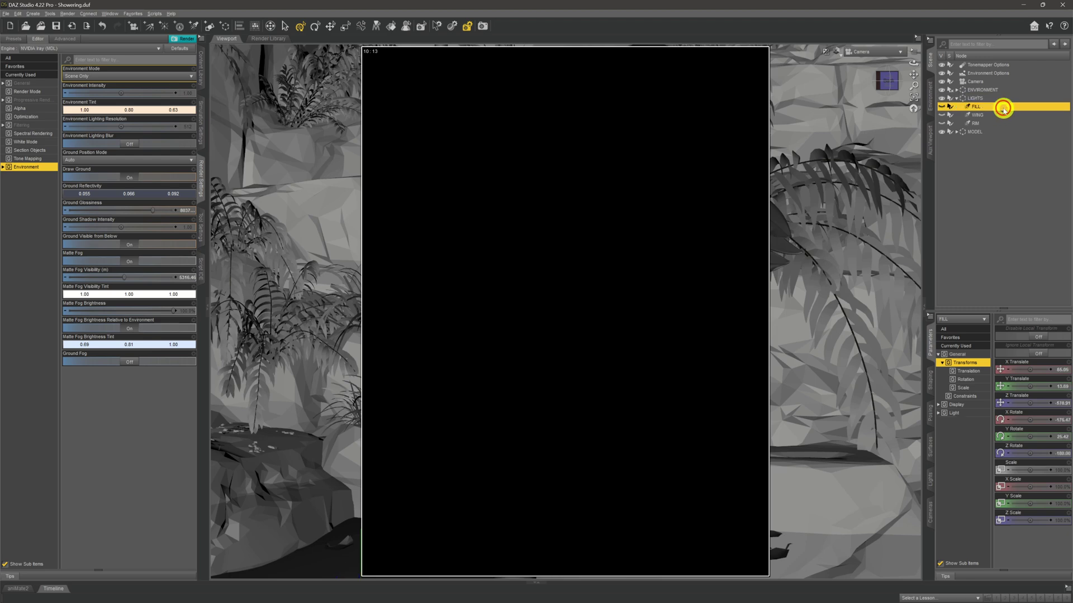
pyautogui.click(994, 123)
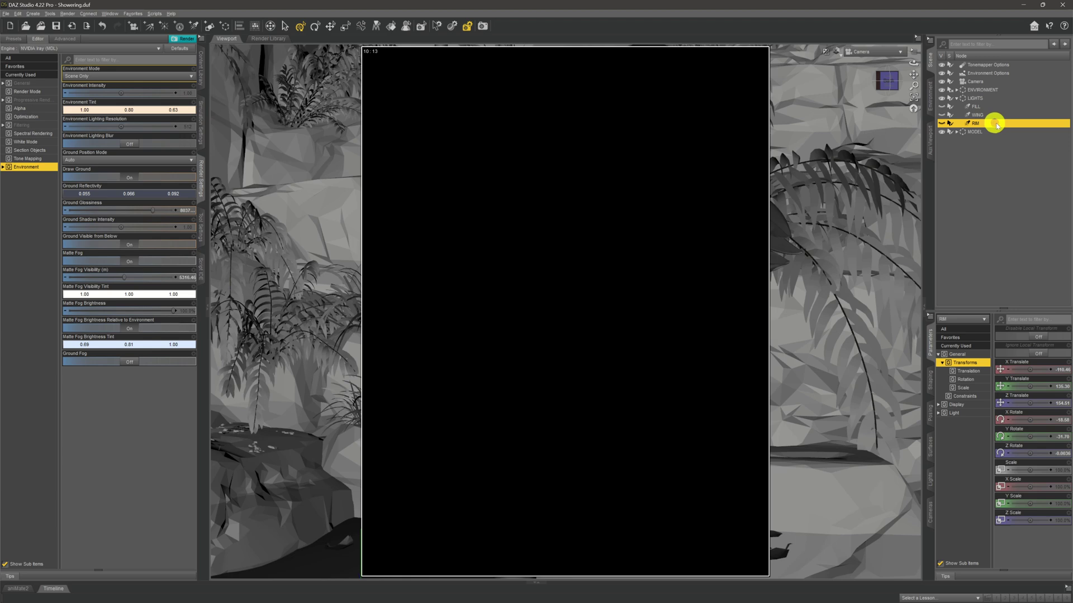
pyautogui.click(1016, 116)
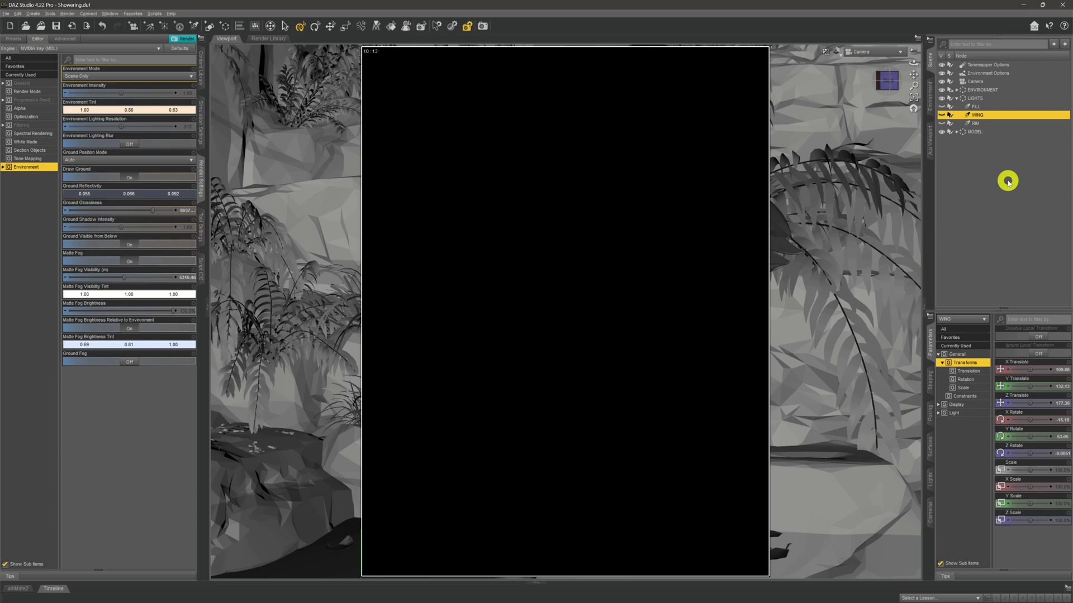
pyautogui.click(1000, 124)
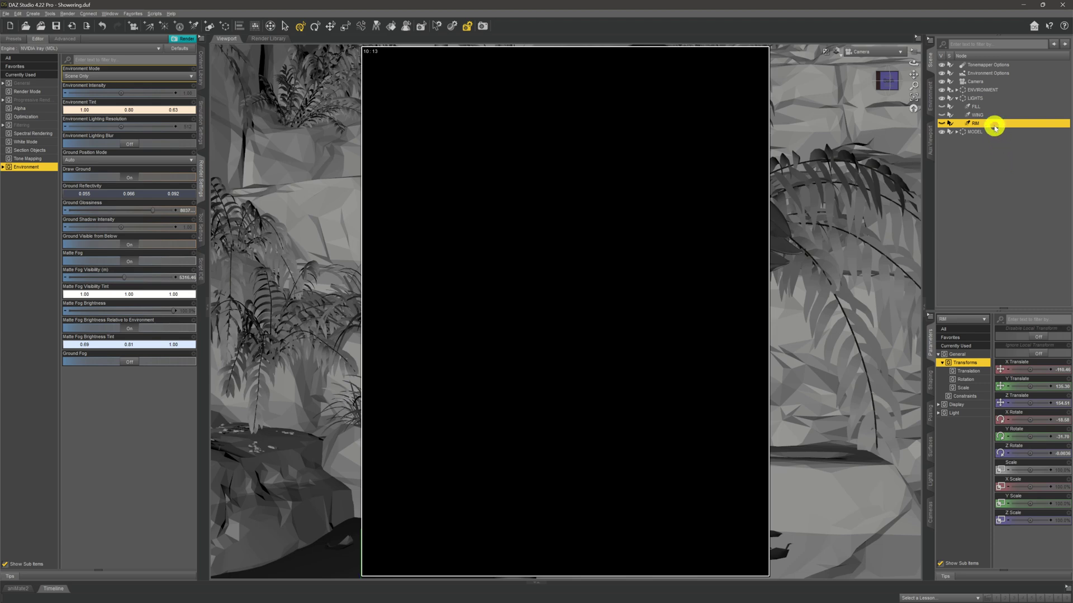
# Step: Make the RIM light visible and examine its placement behind the figure from the Perspective View
pyautogui.click(941, 123)
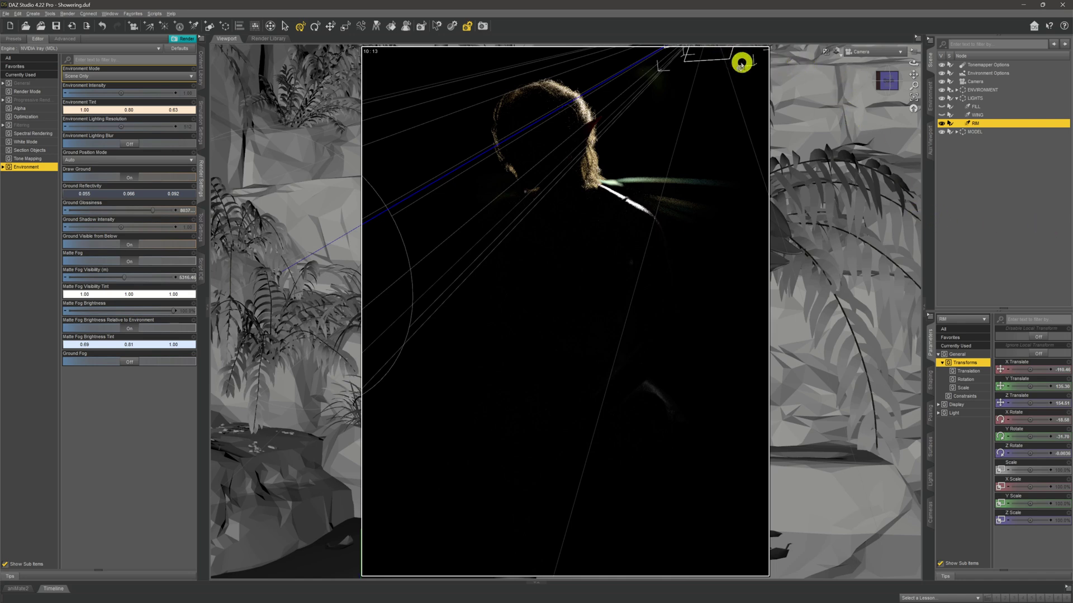
pyautogui.click(878, 52)
pyautogui.click(886, 57)
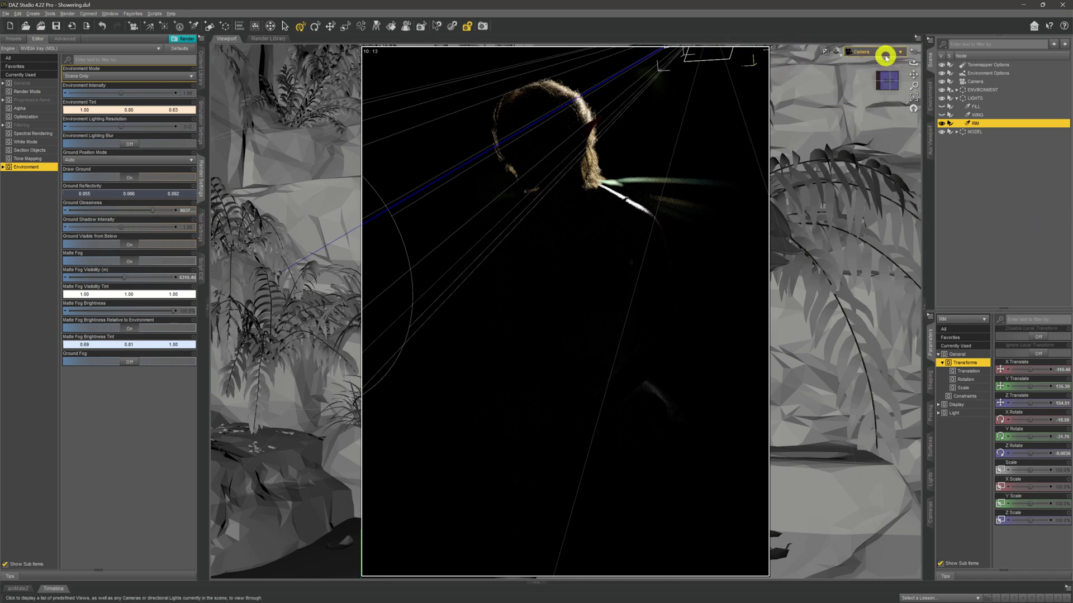
pyautogui.moveTo(911, 77); pyautogui.dragTo(912, 69)
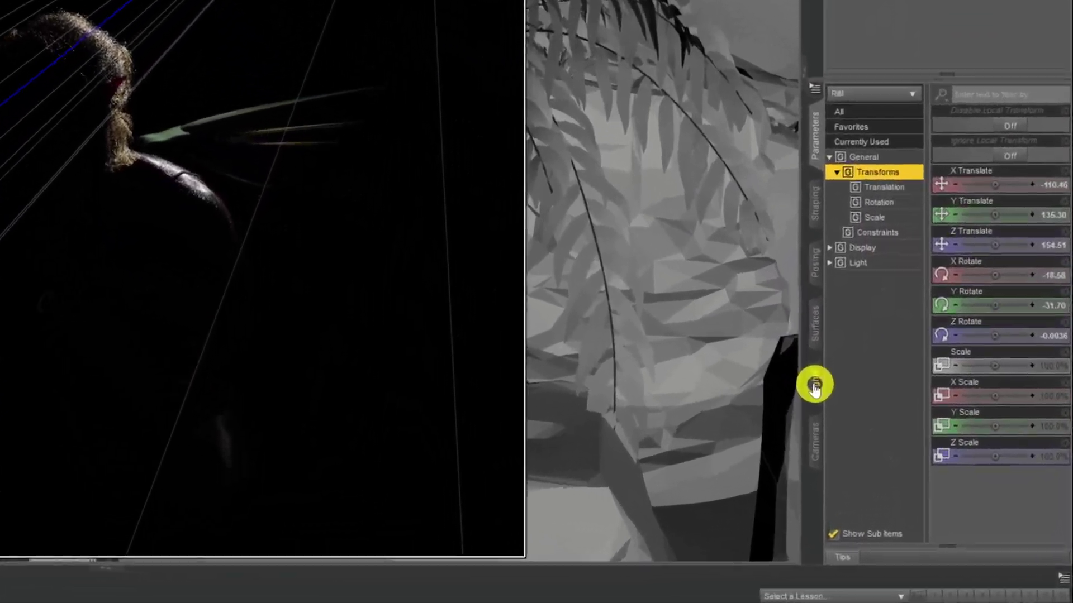
# Step: Review the RIM light's Light properties, such as geometry, luminous flux and temperature
pyautogui.click(954, 413)
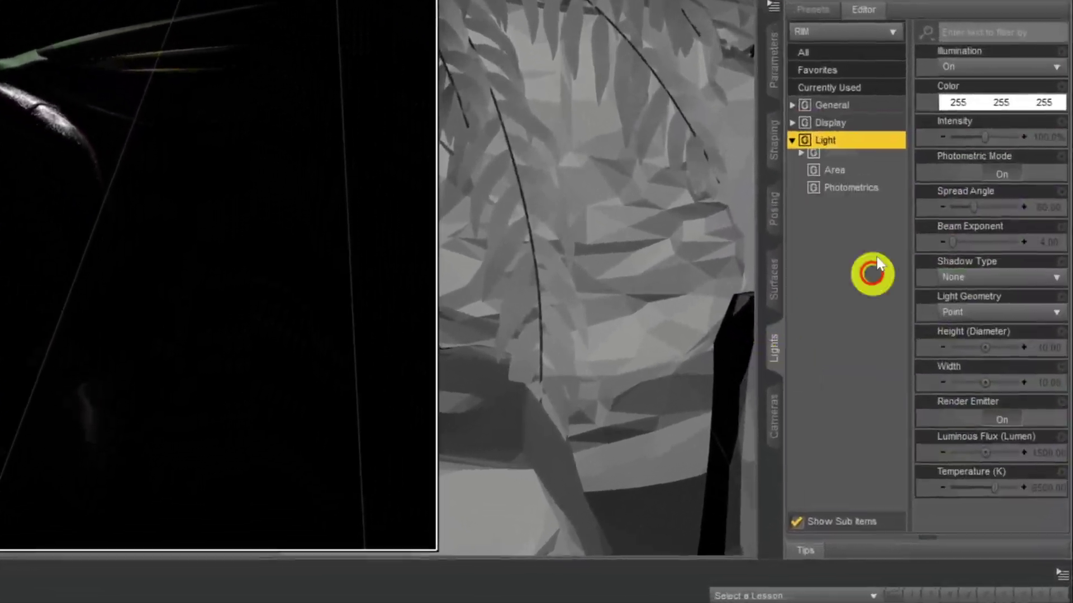
pyautogui.click(832, 287)
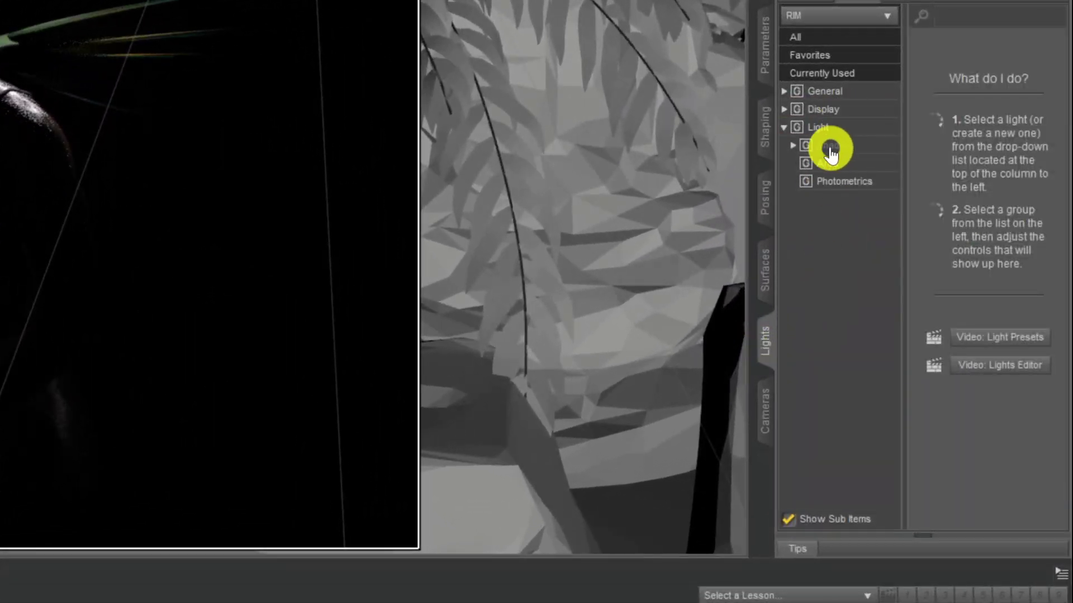
pyautogui.click(826, 129)
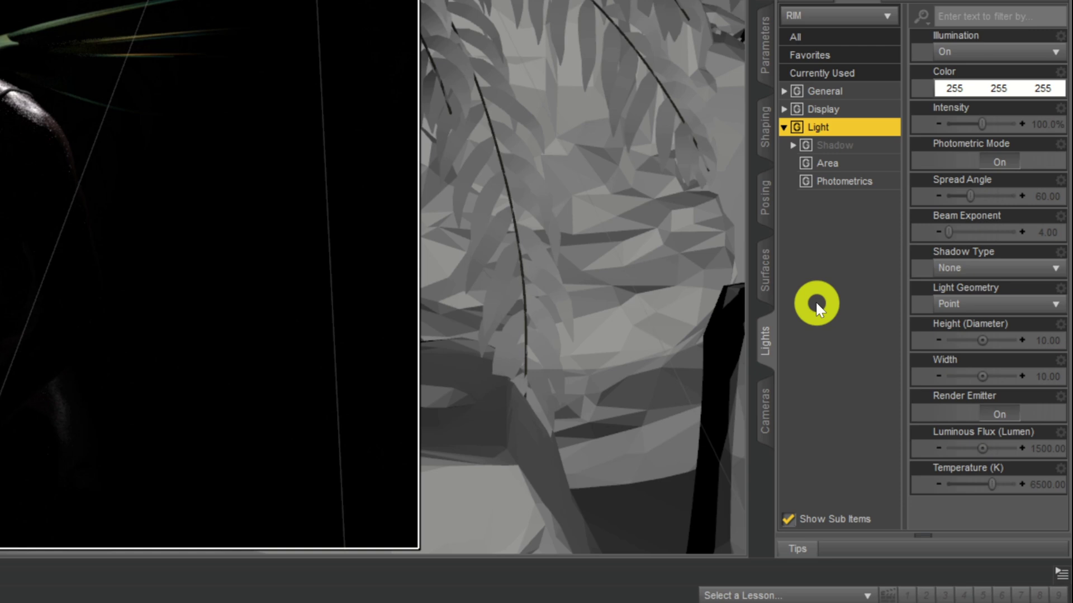
pyautogui.click(997, 295)
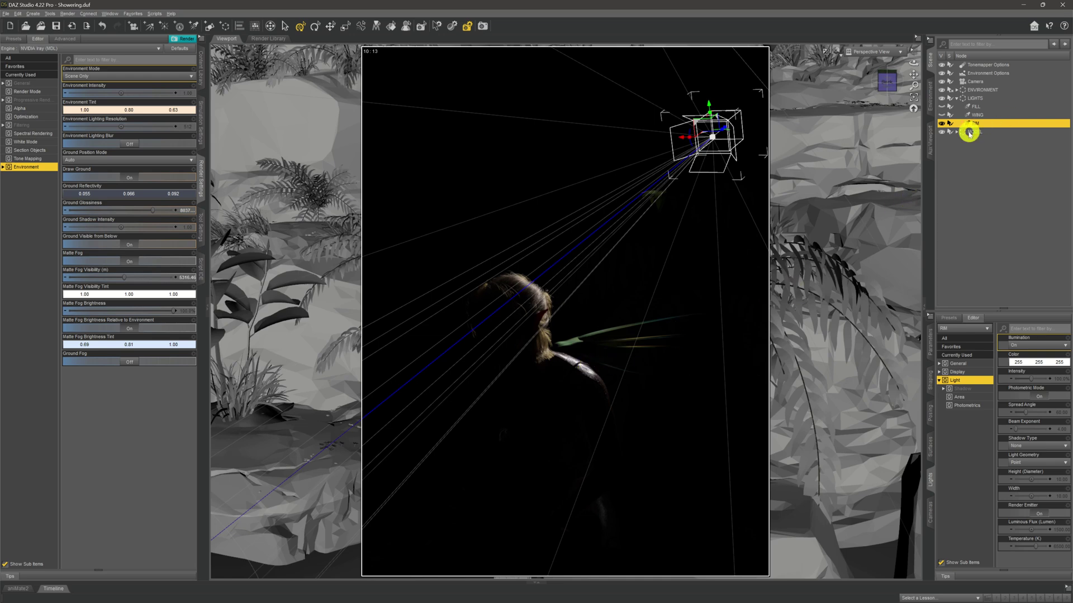
# Step: Hide the RIM light and return the viewport to the Camera view
pyautogui.click(942, 124)
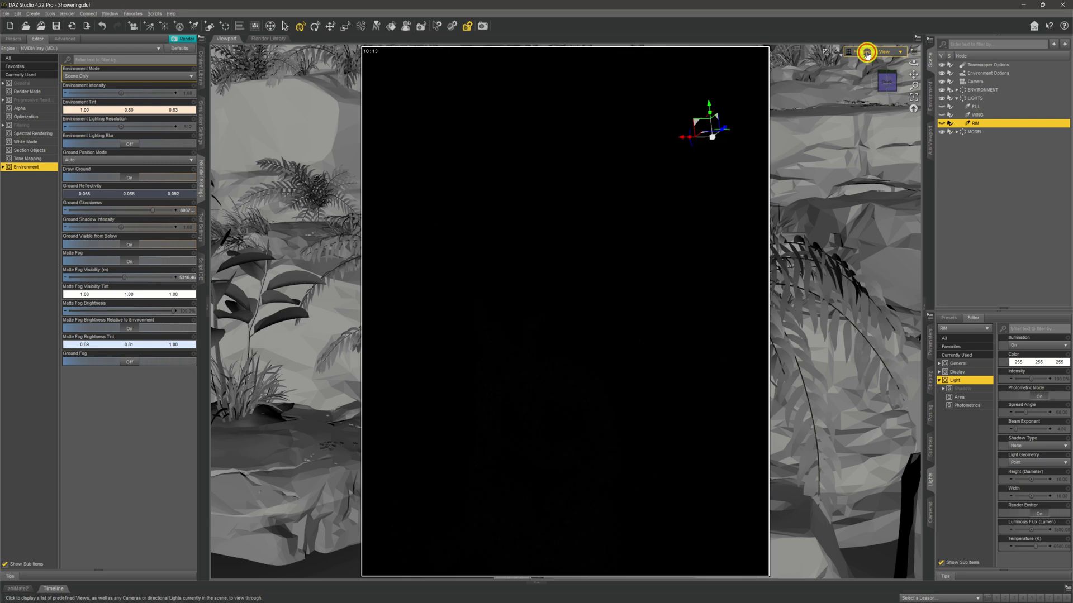
pyautogui.click(866, 53)
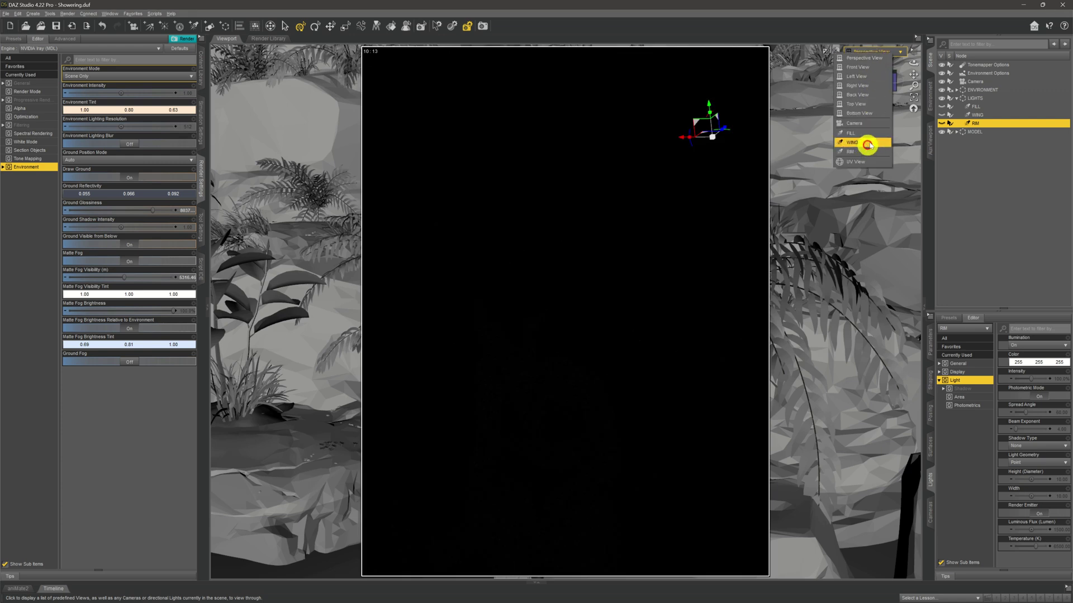
pyautogui.click(877, 126)
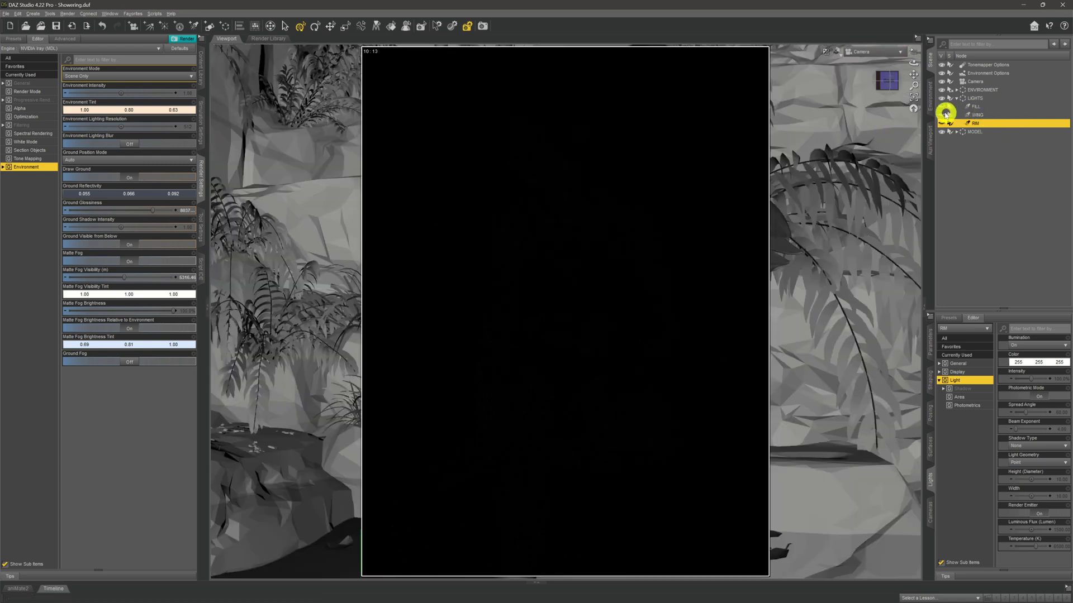
# Step: Make only the WING light visible and deselect it to examine its effect on the wings and figure
pyautogui.click(994, 115)
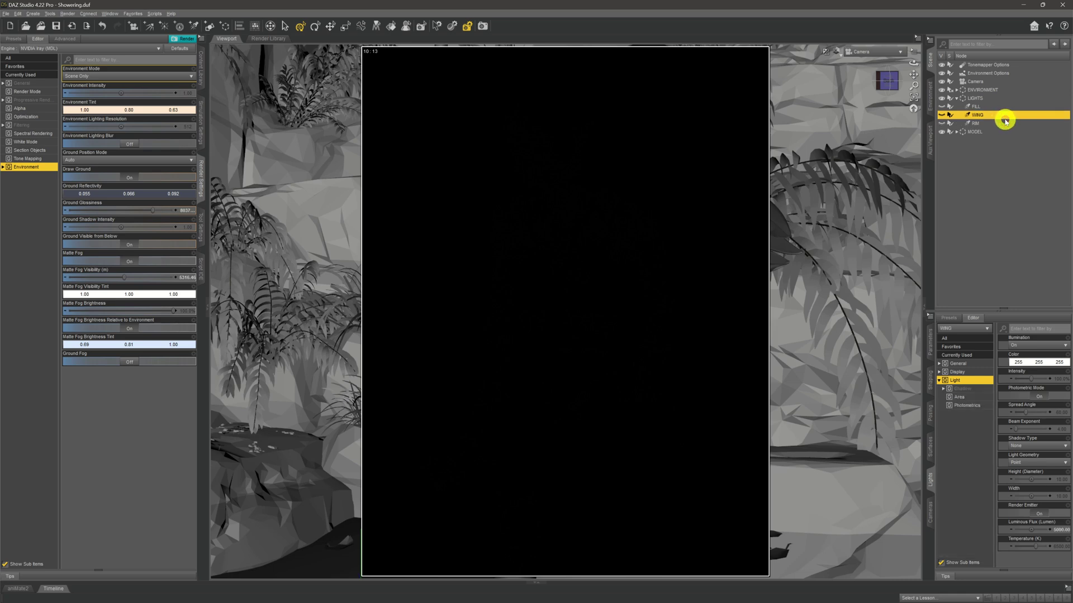
pyautogui.click(942, 115)
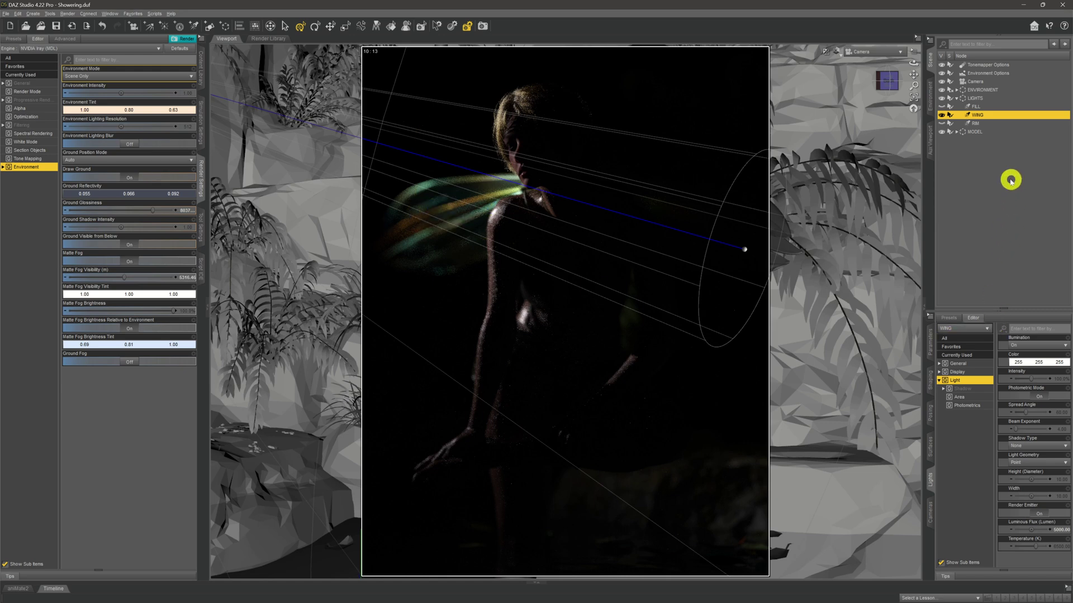
pyautogui.click(1039, 196)
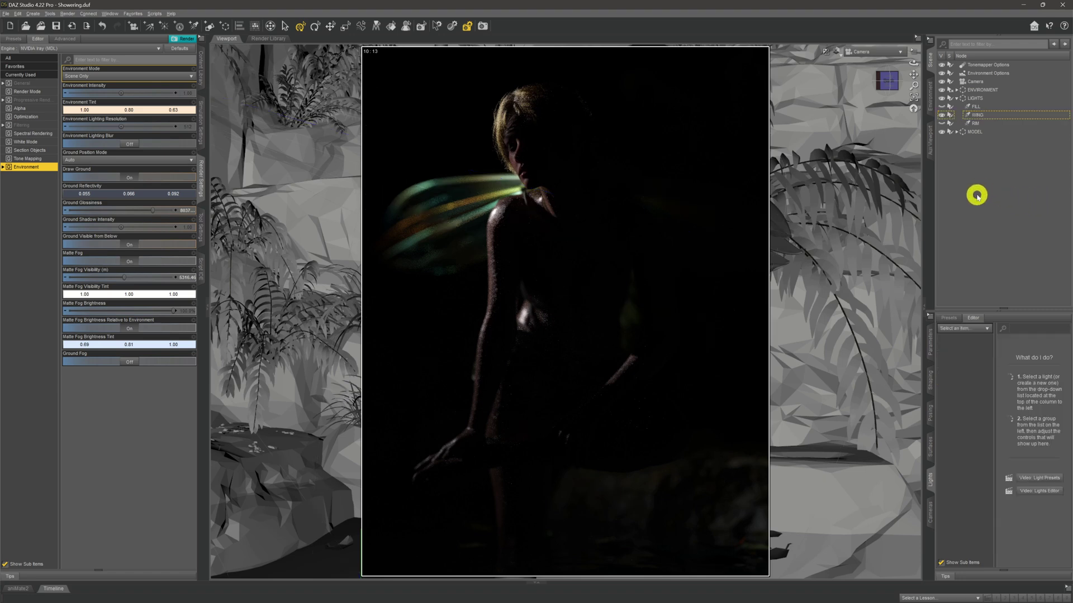
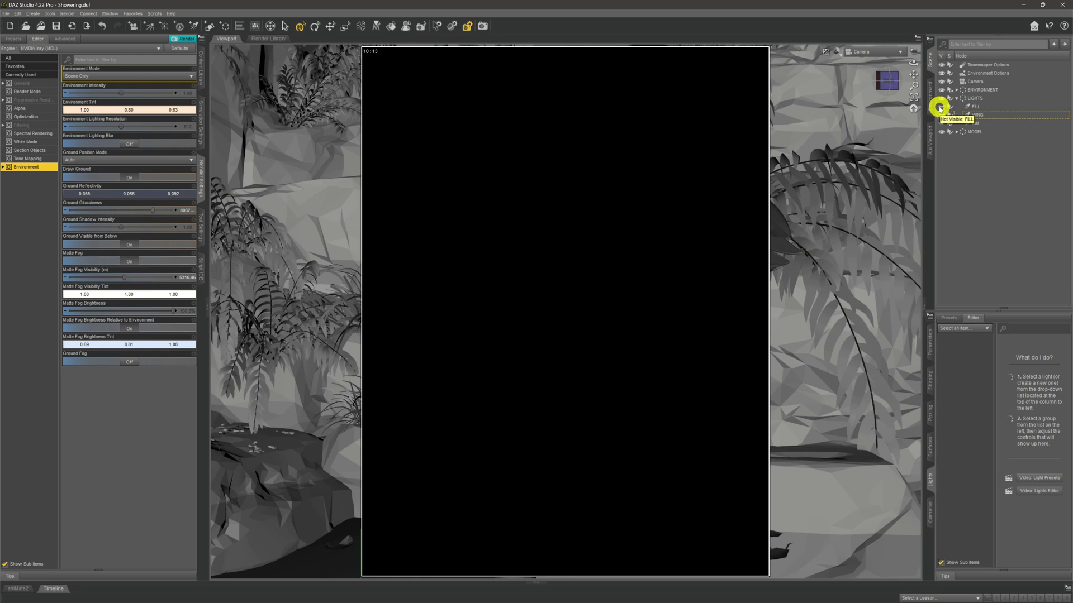
# Step: Make the FILL light visible, clear the selection, and orbit the Perspective View to show the light's placement
pyautogui.click(939, 108)
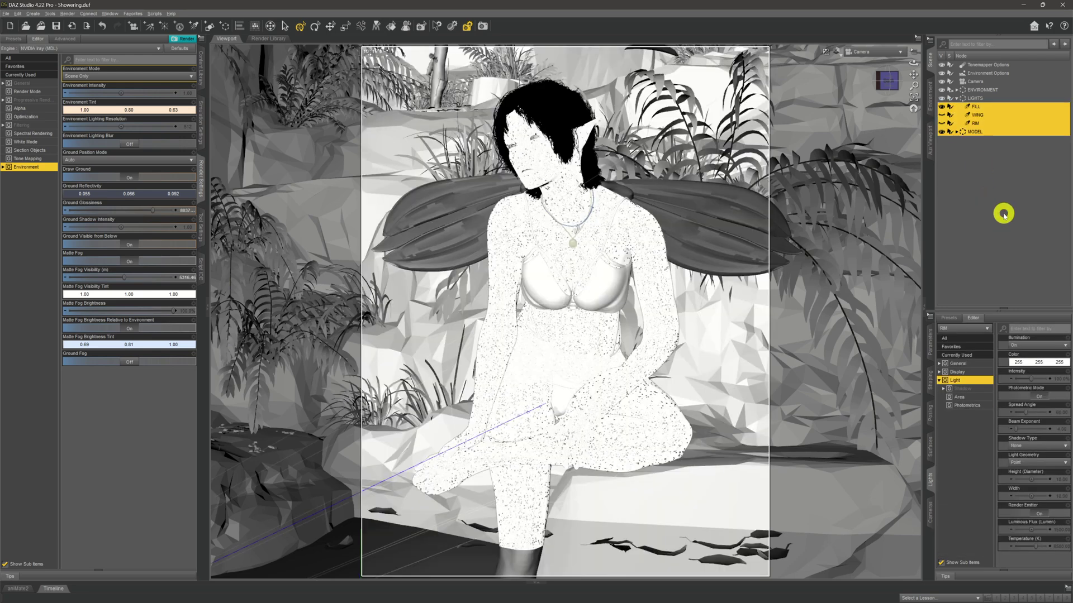
pyautogui.click(1007, 136)
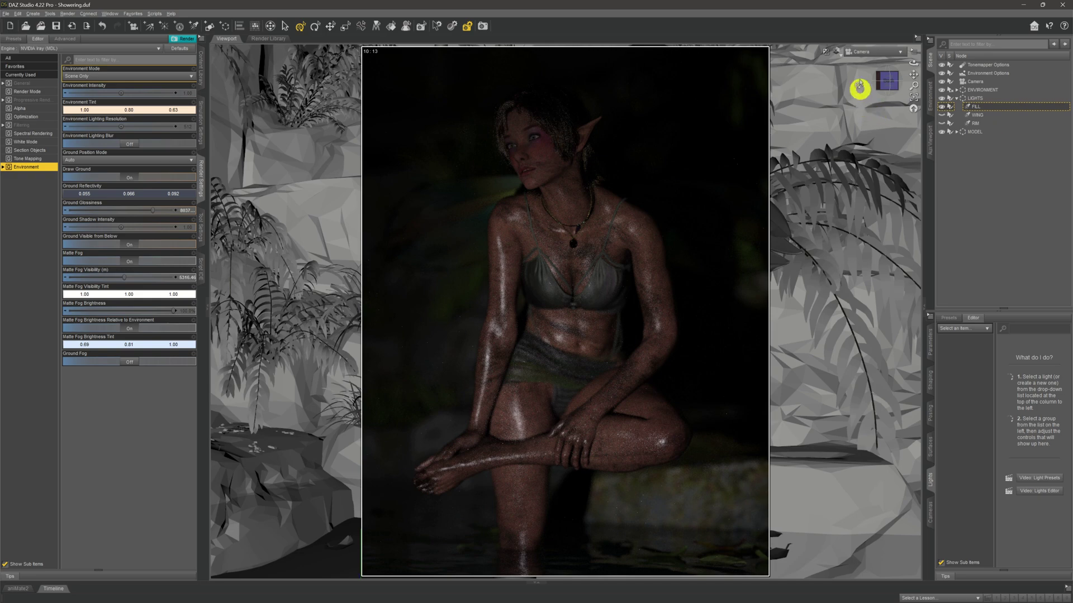
pyautogui.click(868, 51)
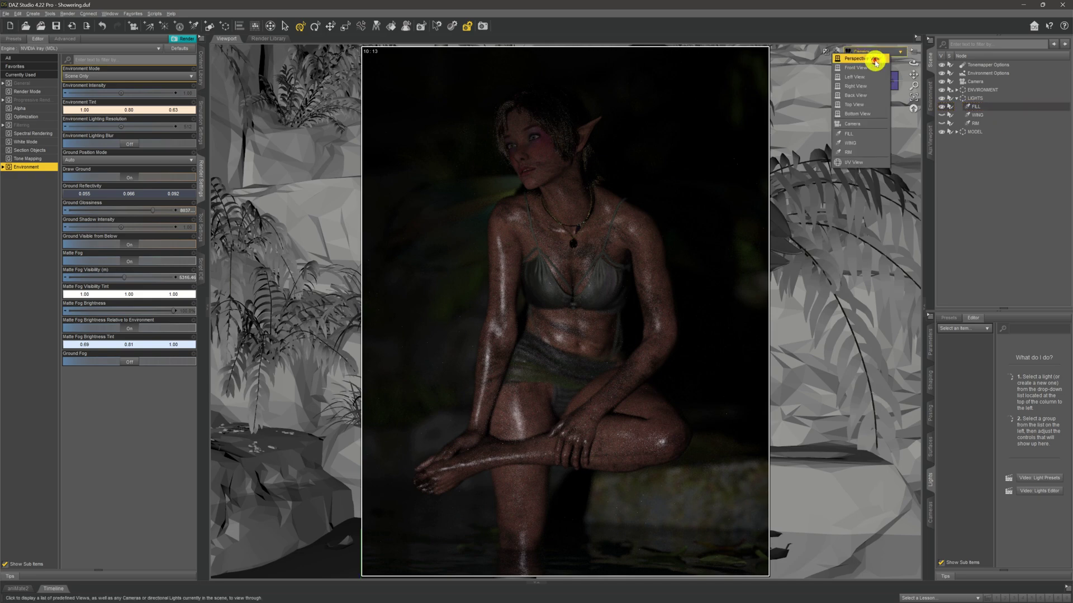
pyautogui.click(875, 59)
pyautogui.moveTo(916, 63); pyautogui.dragTo(540, 345)
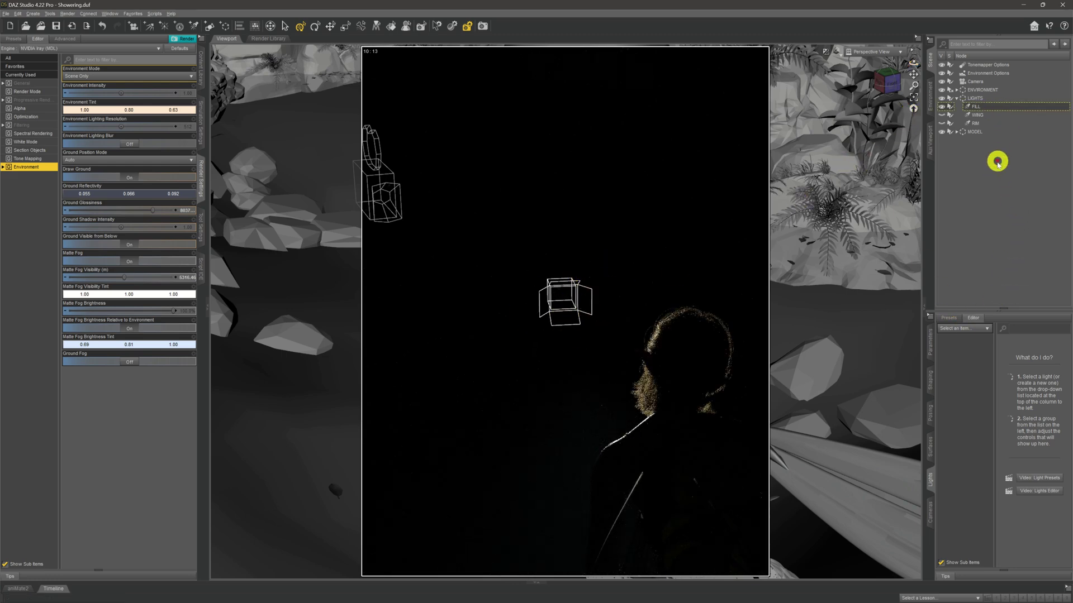
# Step: Review the FILL light's Light properties and return the viewport to the Camera view
pyautogui.click(1009, 106)
pyautogui.click(933, 471)
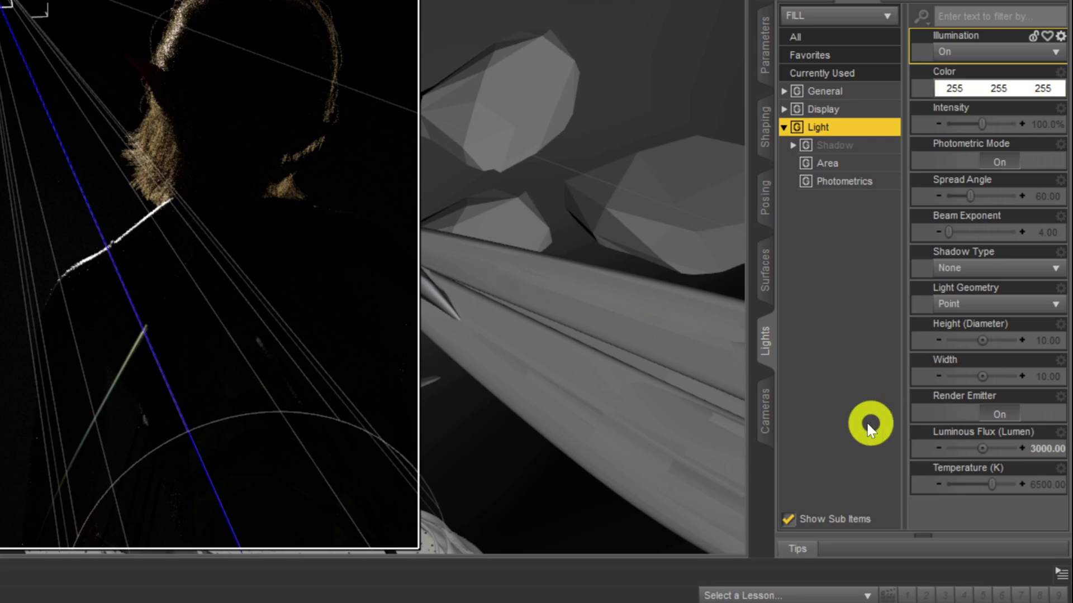
pyautogui.click(952, 475)
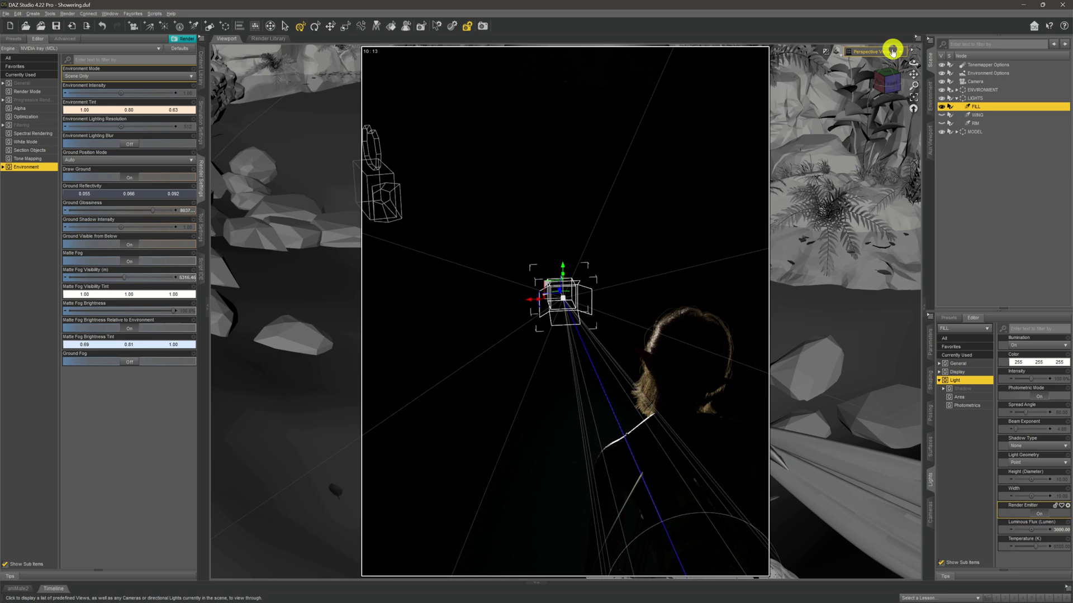
pyautogui.click(892, 50)
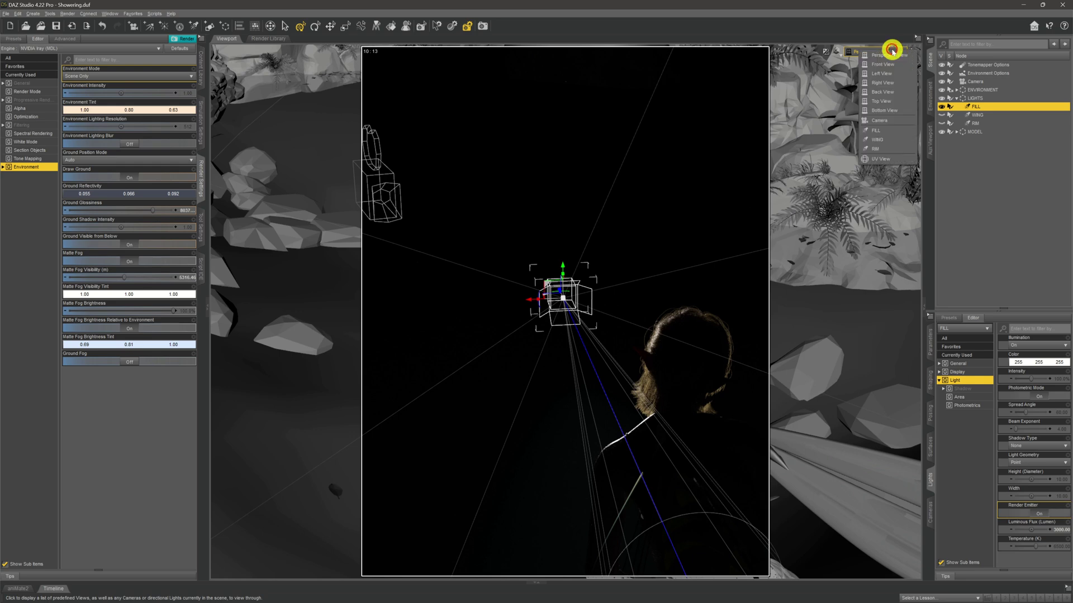
pyautogui.press('Escape')
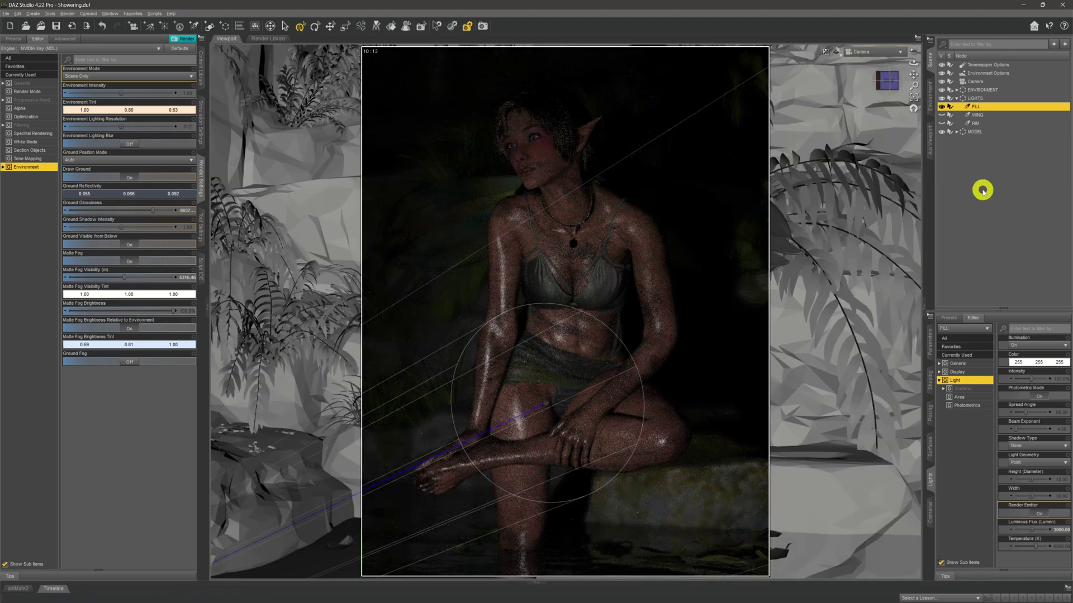
# Step: Make the WING and RIM lights visible together with the FILL light
pyautogui.click(941, 115)
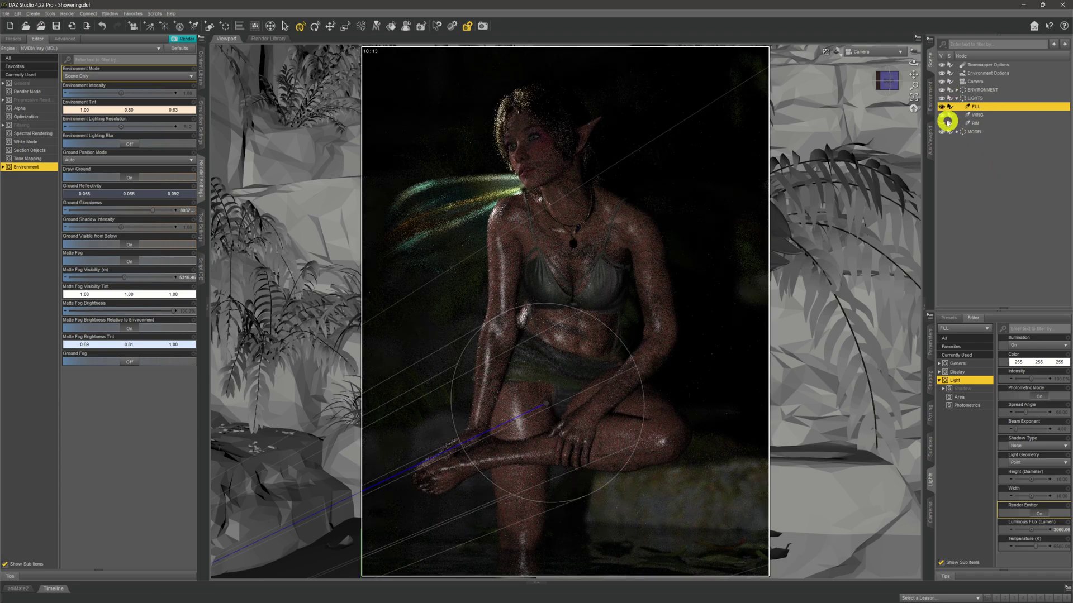
pyautogui.click(943, 123)
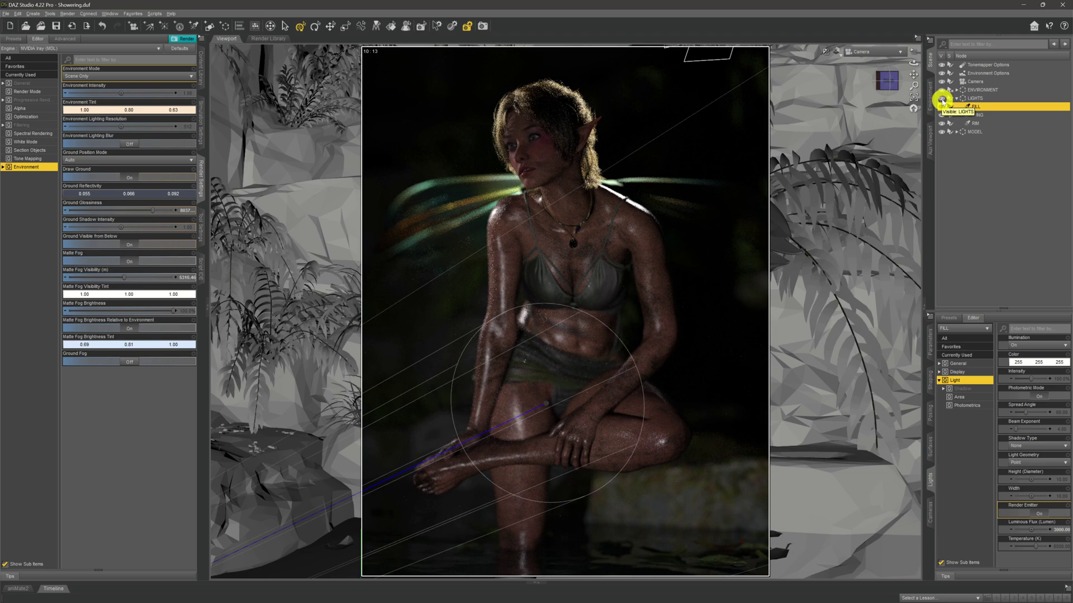
# Step: Hide the whole LIGHTS group and set the Environment Mode to Dome and Scene
pyautogui.click(942, 99)
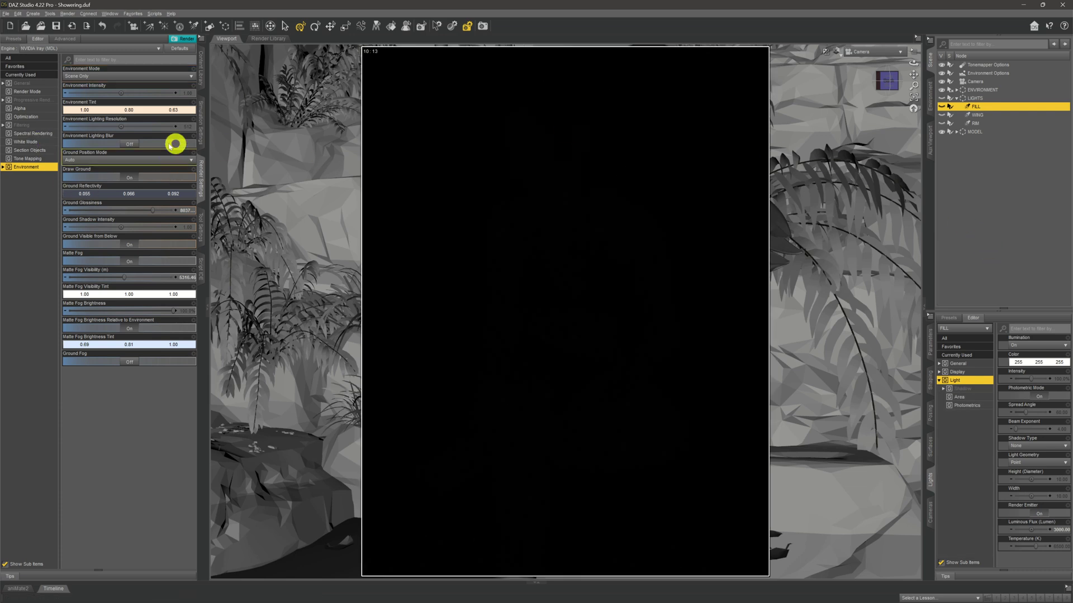
pyautogui.click(109, 75)
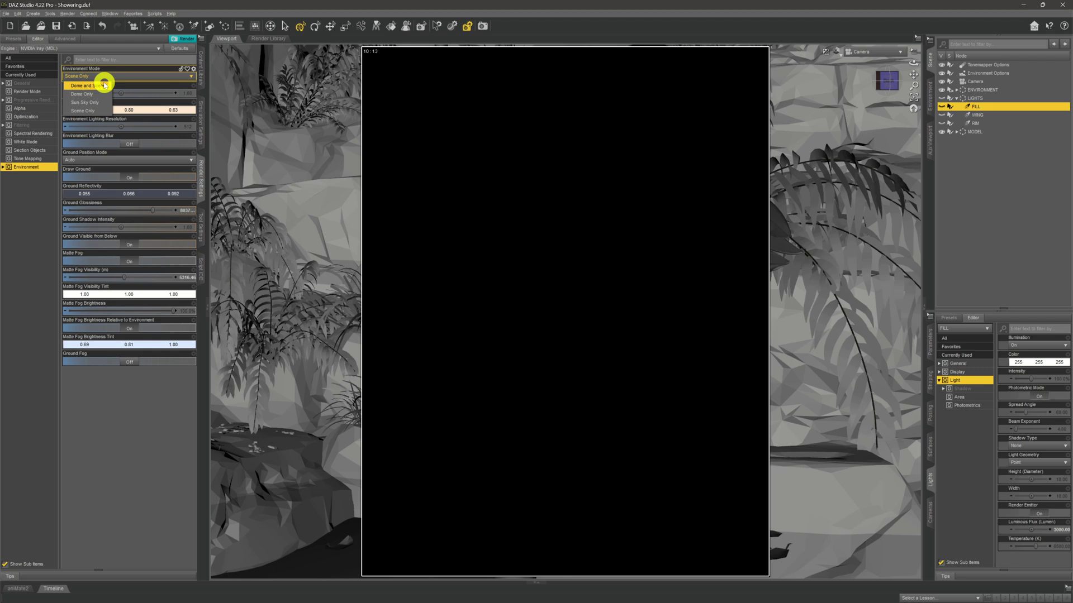
pyautogui.click(105, 84)
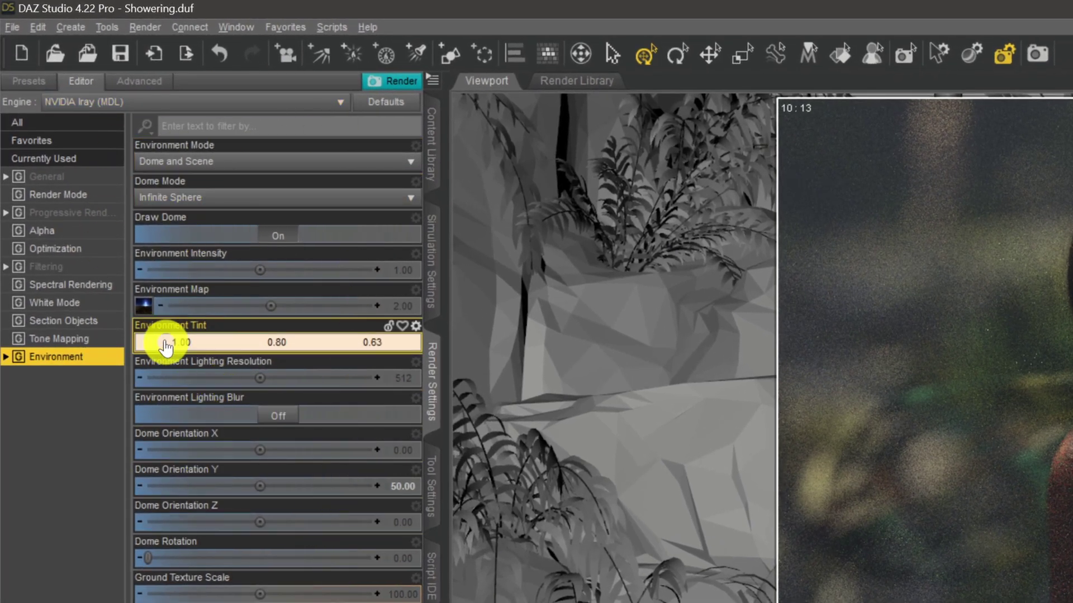
pyautogui.moveTo(147, 317)
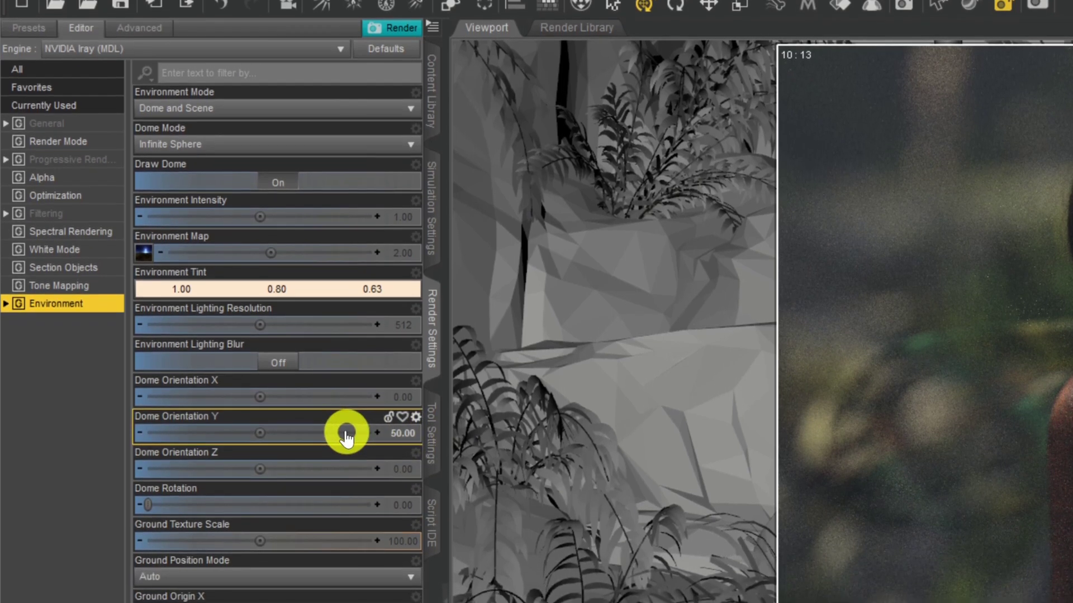
pyautogui.moveTo(347, 473)
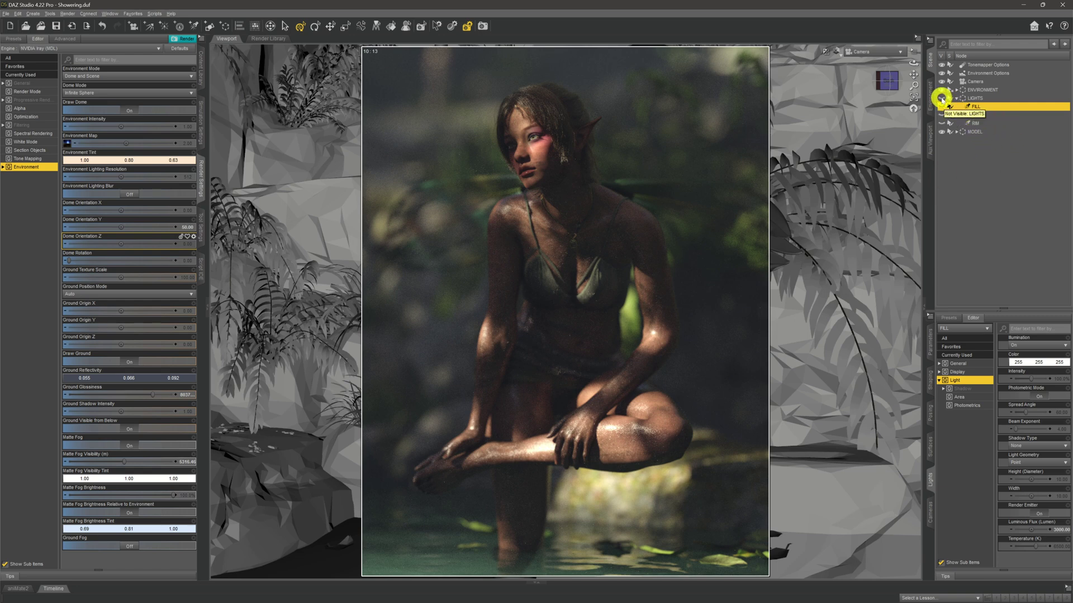
# Step: Make the LIGHTS group visible again and clear the scene selection
pyautogui.click(942, 99)
pyautogui.click(982, 174)
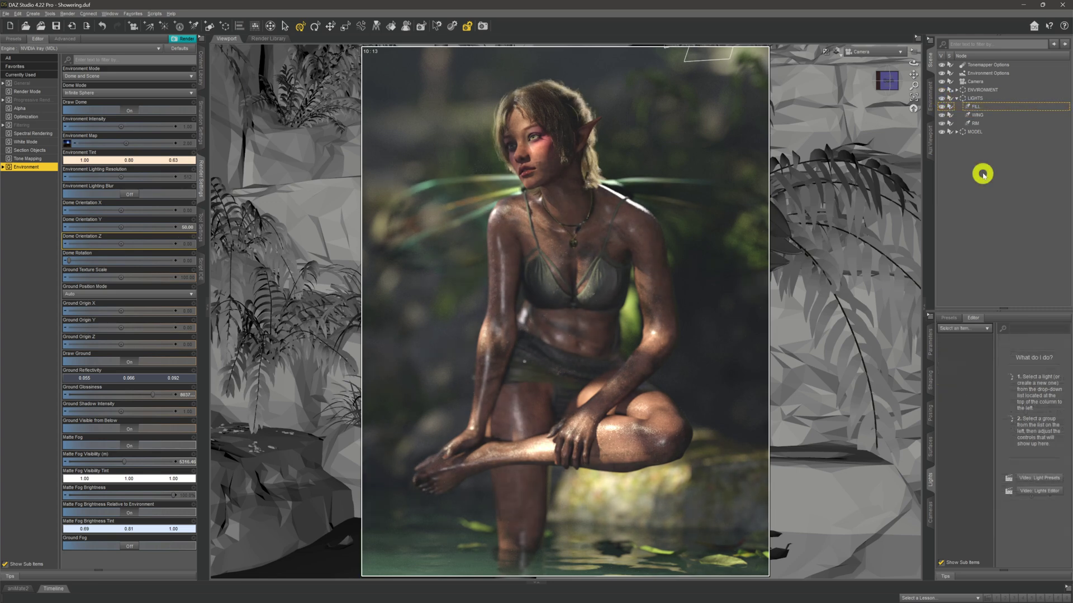